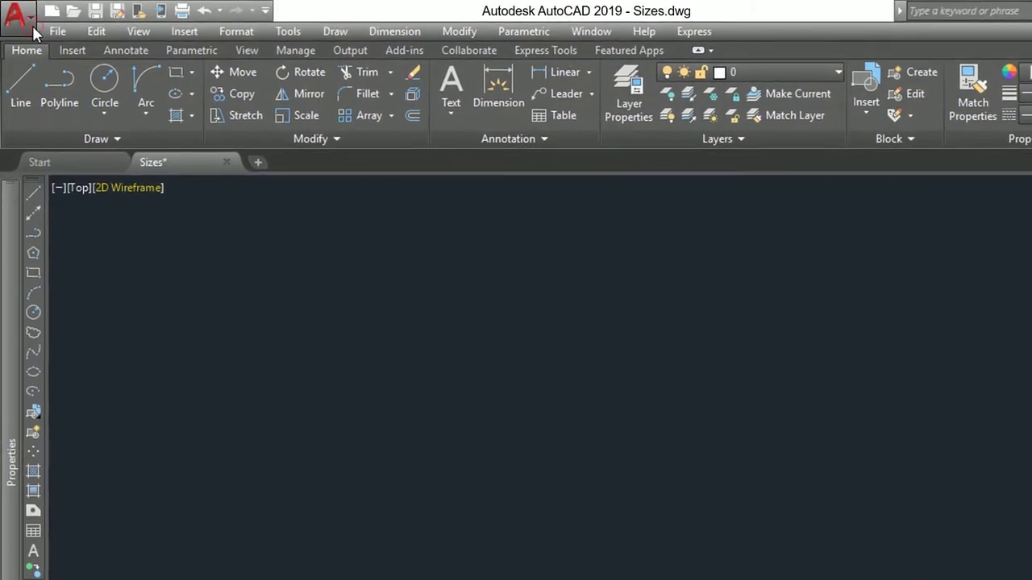
- Turn on 'Use large buttons for Toolbars' on the Options Display tab and apply it
click(18, 16)
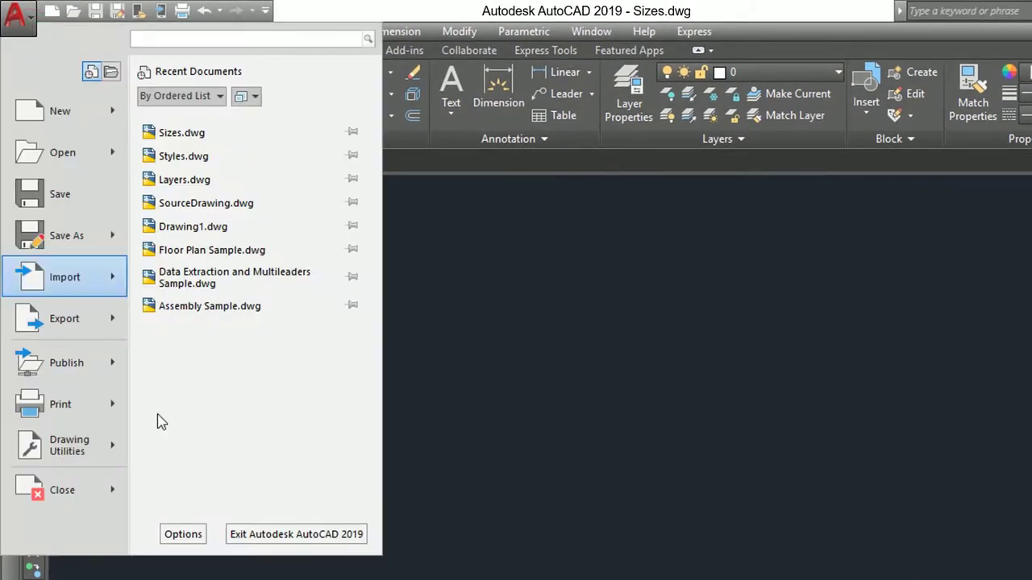
click(189, 537)
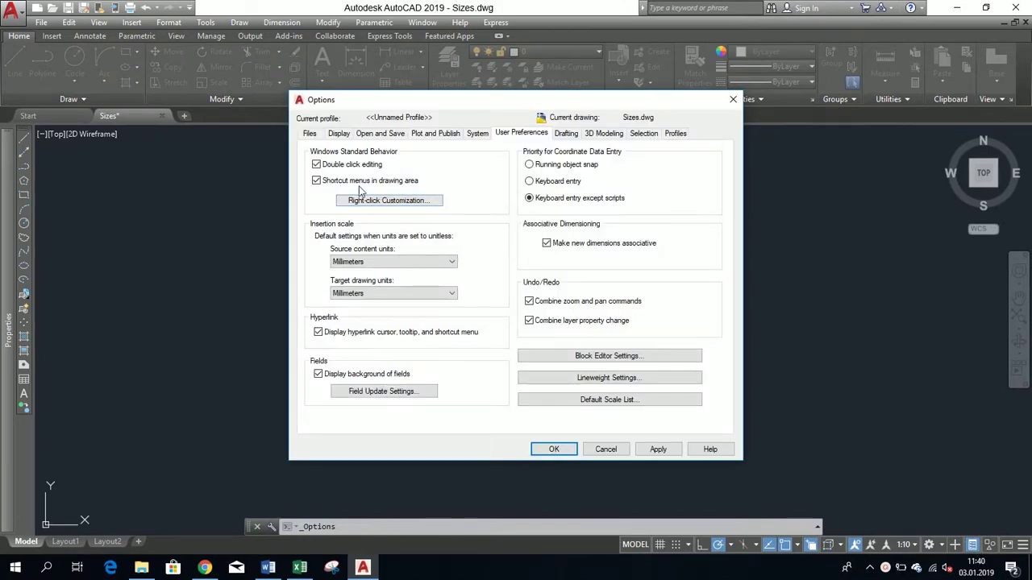
click(340, 134)
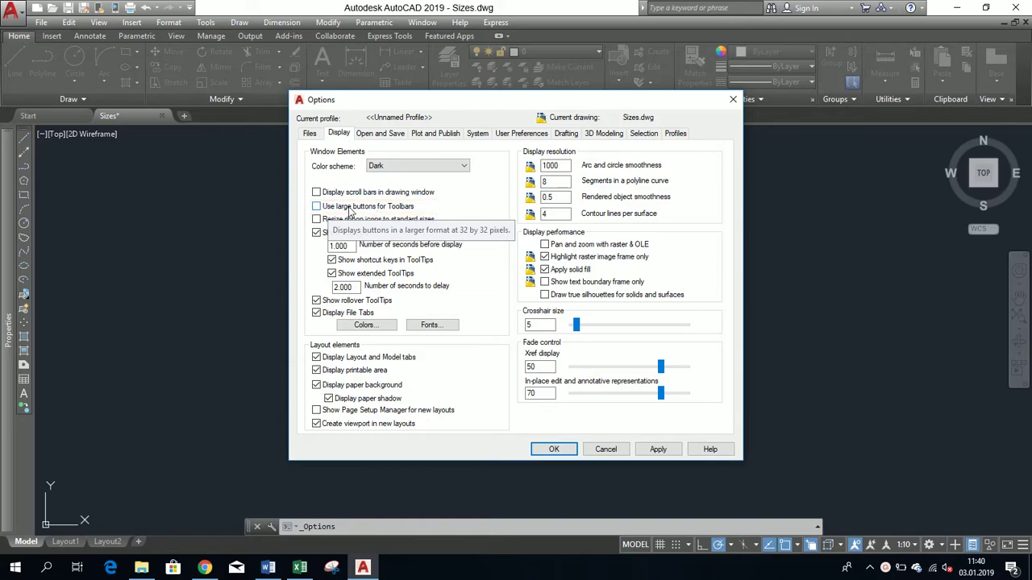
click(349, 211)
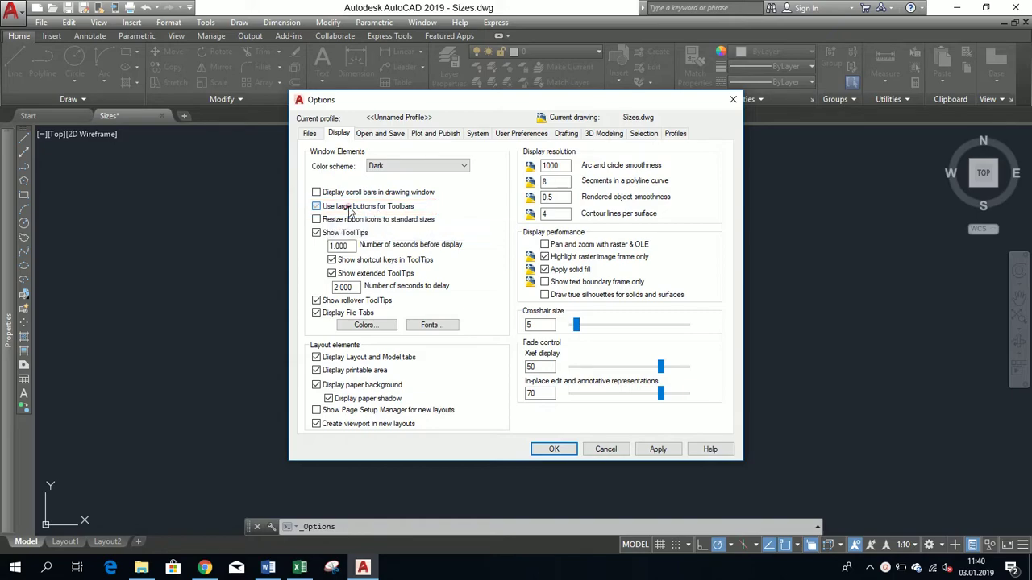
click(674, 456)
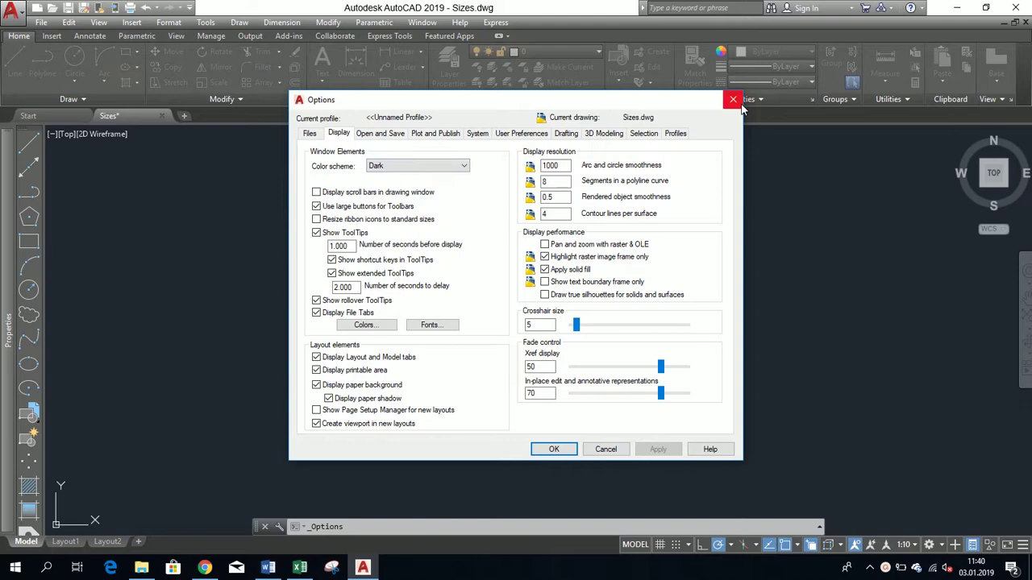
- Close Options and display the Draw Order toolbar with its enlarged buttons
click(735, 102)
text(-TOOLBAR)
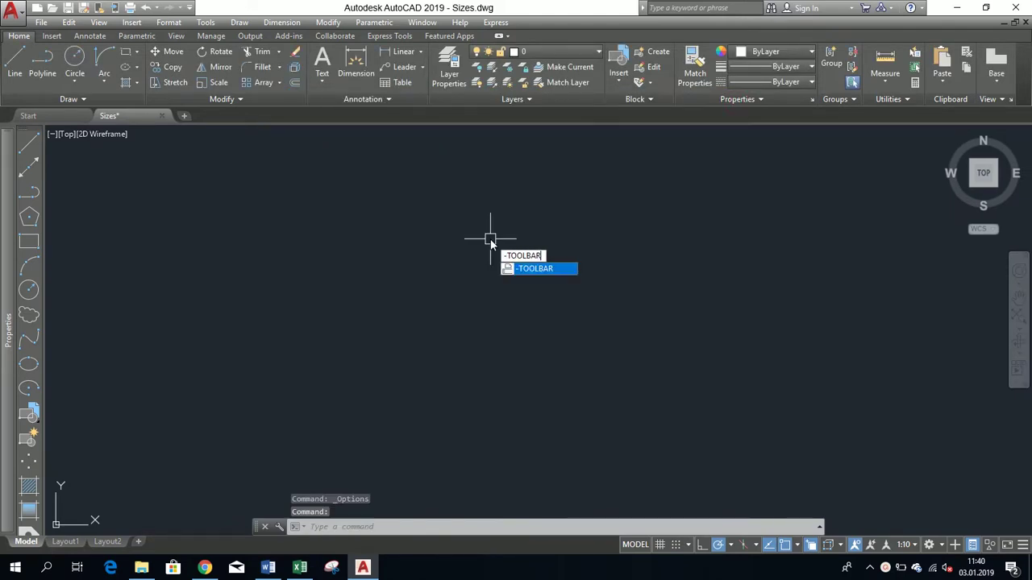
key(Return)
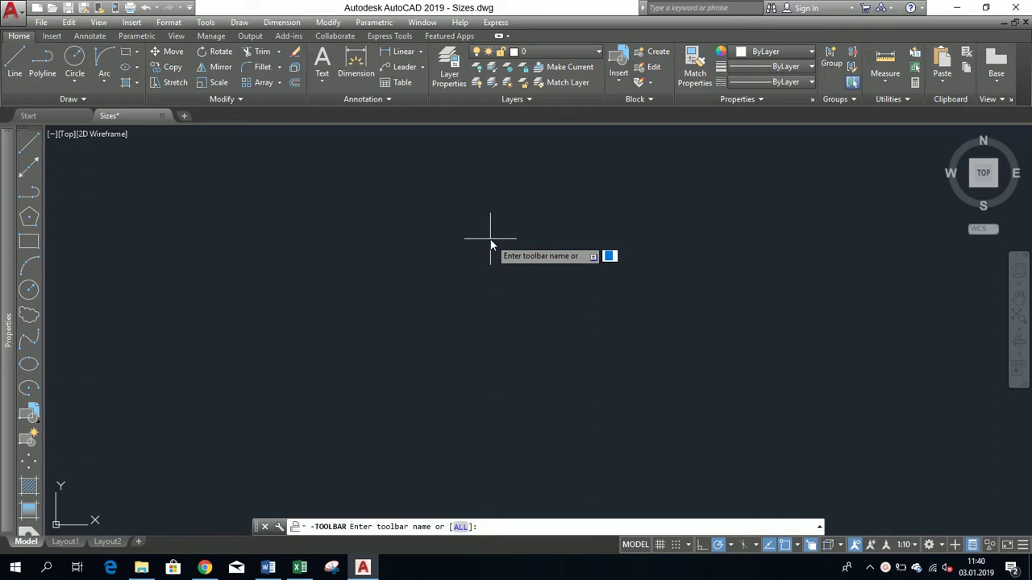
key(Escape)
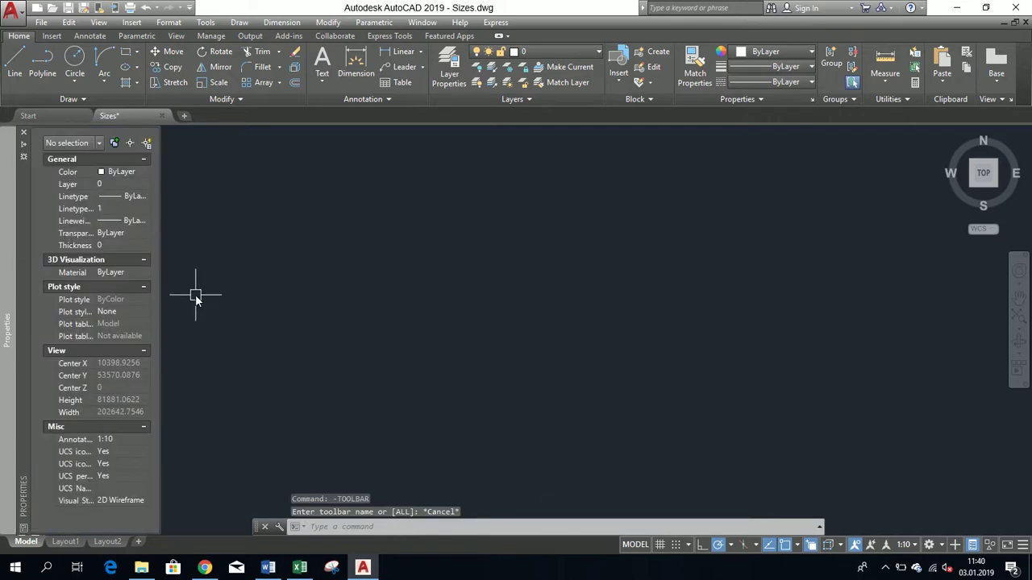
right_click(37, 273)
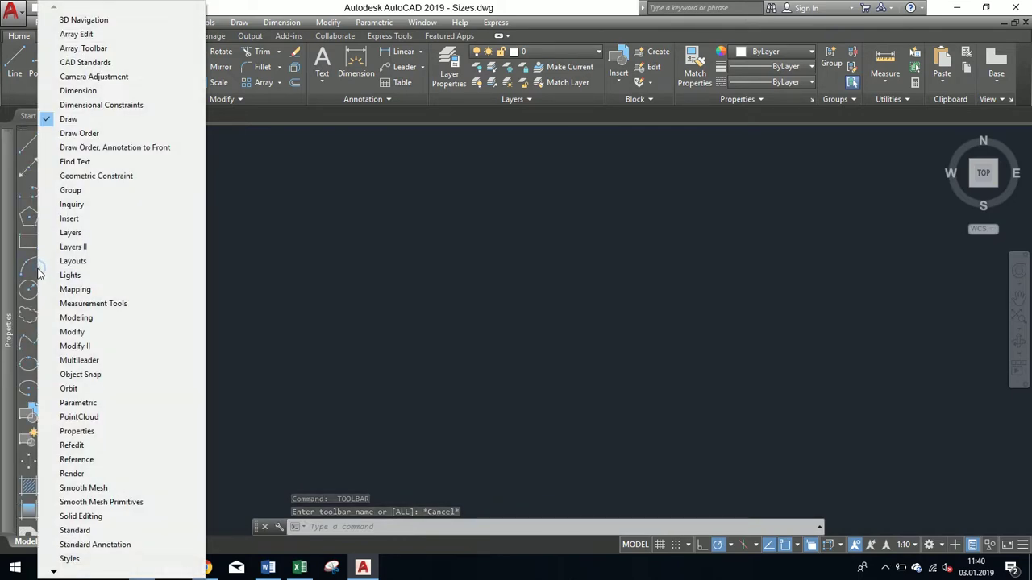
click(52, 135)
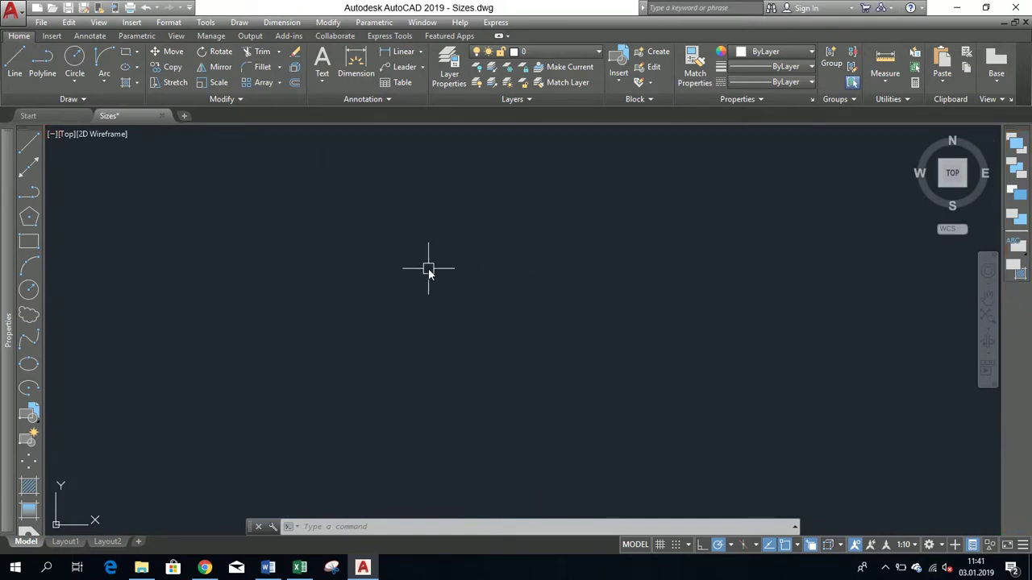
- Set Crosshair size to 50 on the Display tab, then apply and confirm with OK
text(op)
key(Return)
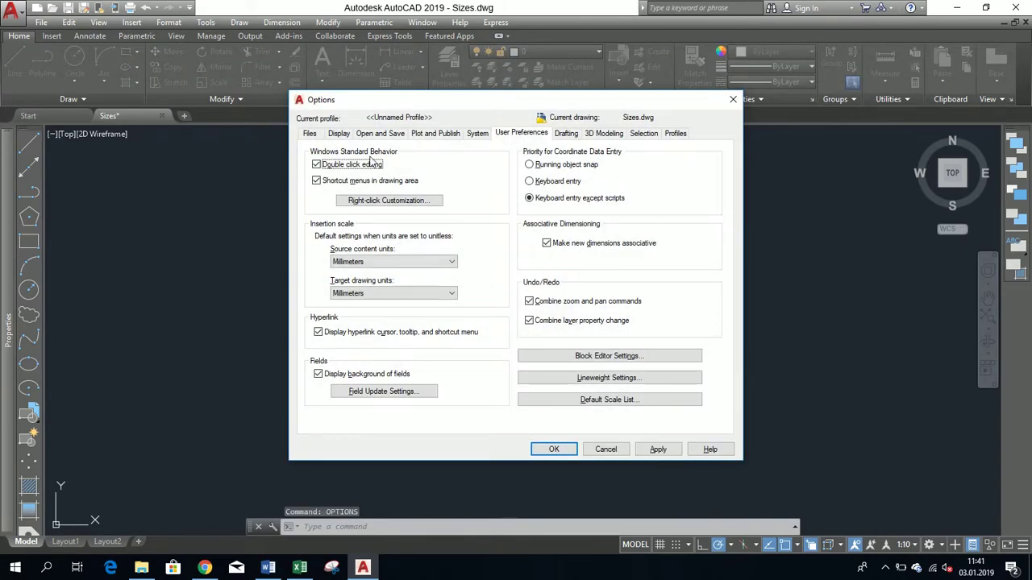
click(339, 133)
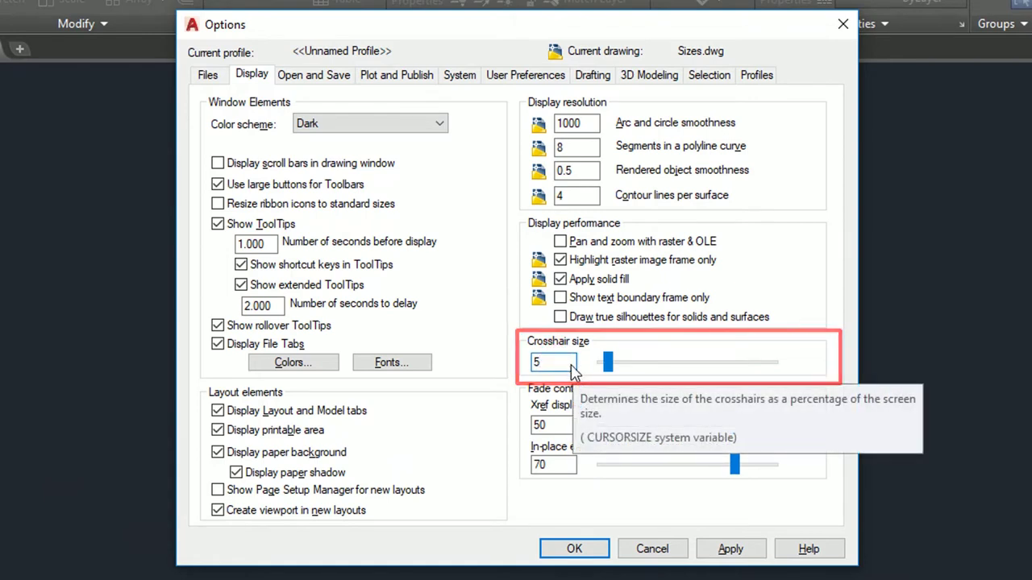
drag(607, 362, 752, 371)
double_click(548, 363)
key(BackSpace)
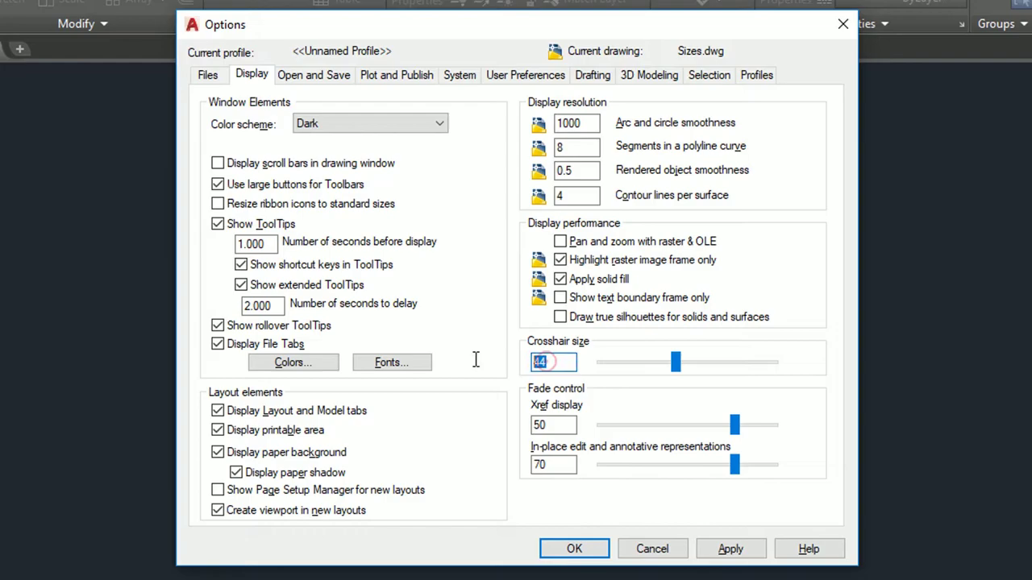
text(50)
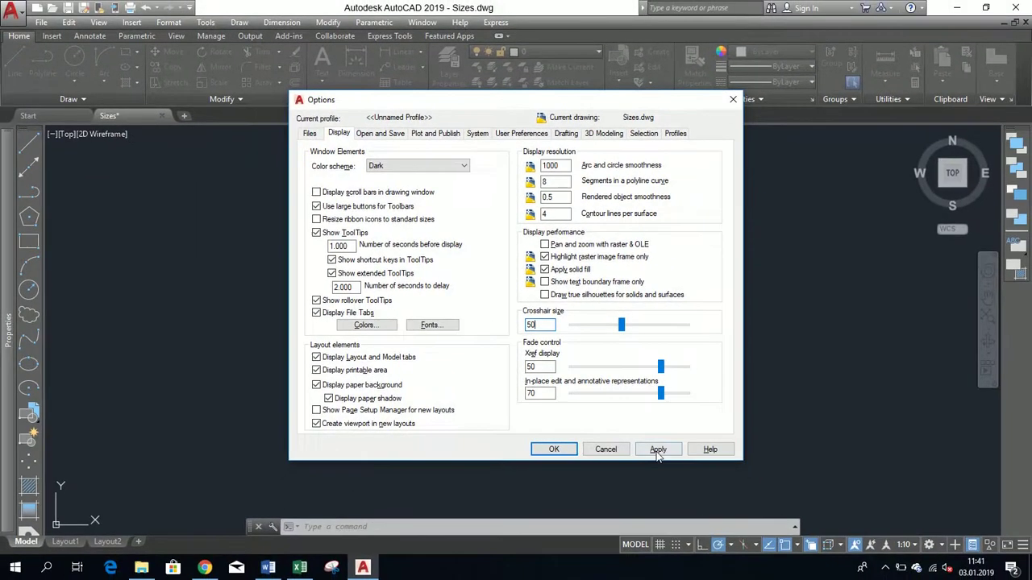
click(657, 452)
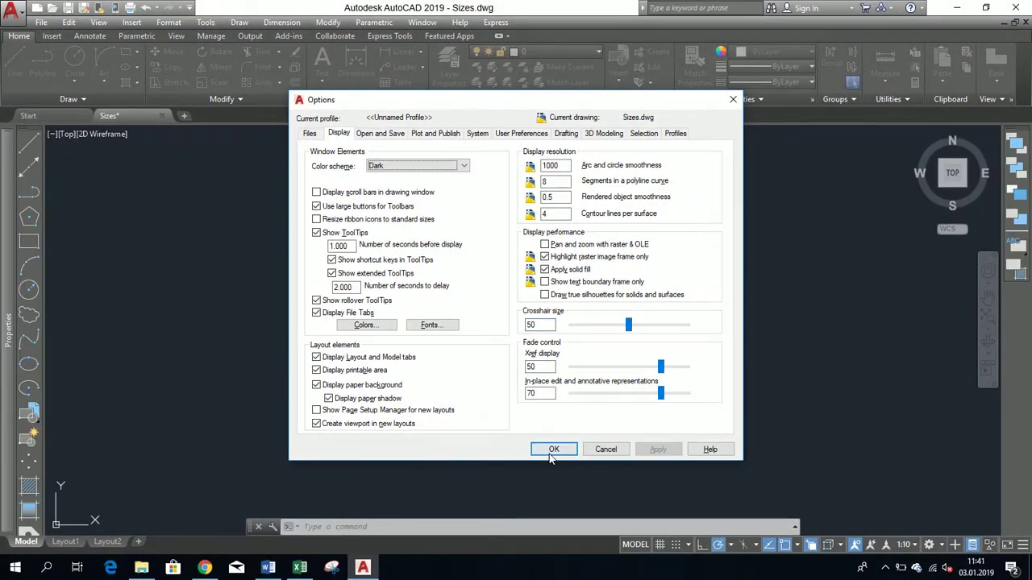
click(552, 450)
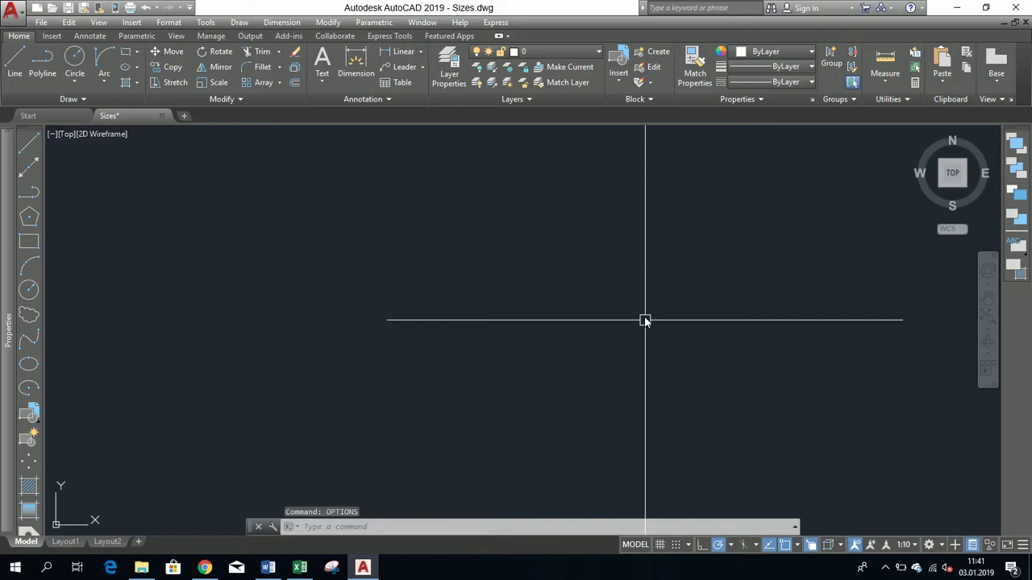
- Pan and zoom onto the labelled crosshair, pickbox, snap marker and aperture box diagrams
middle_drag(644, 320, 638, 221)
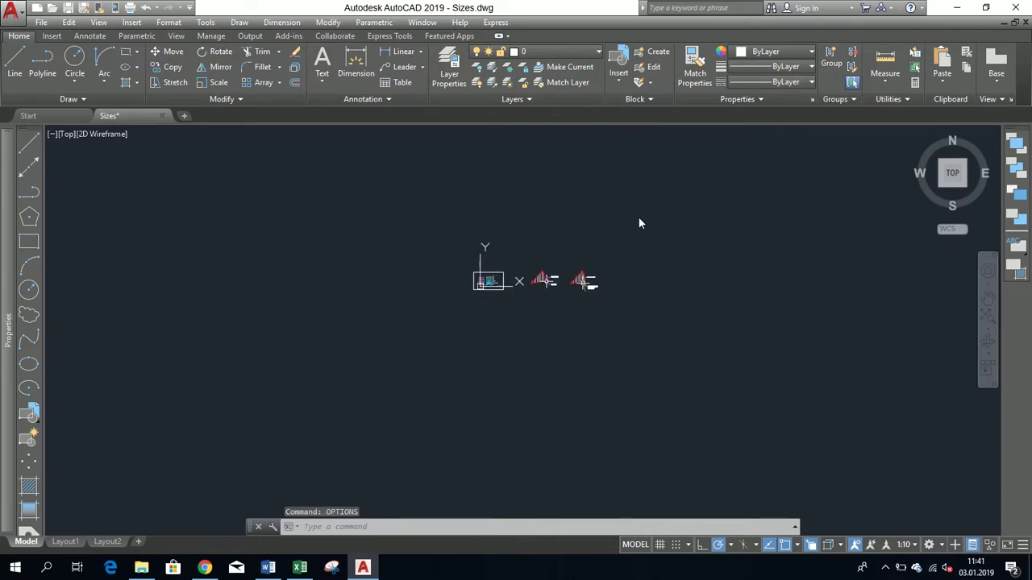
scroll(628, 241, up, 2)
scroll(697, 258, up, 3)
scroll(704, 253, up, 2)
scroll(704, 253, up, 2)
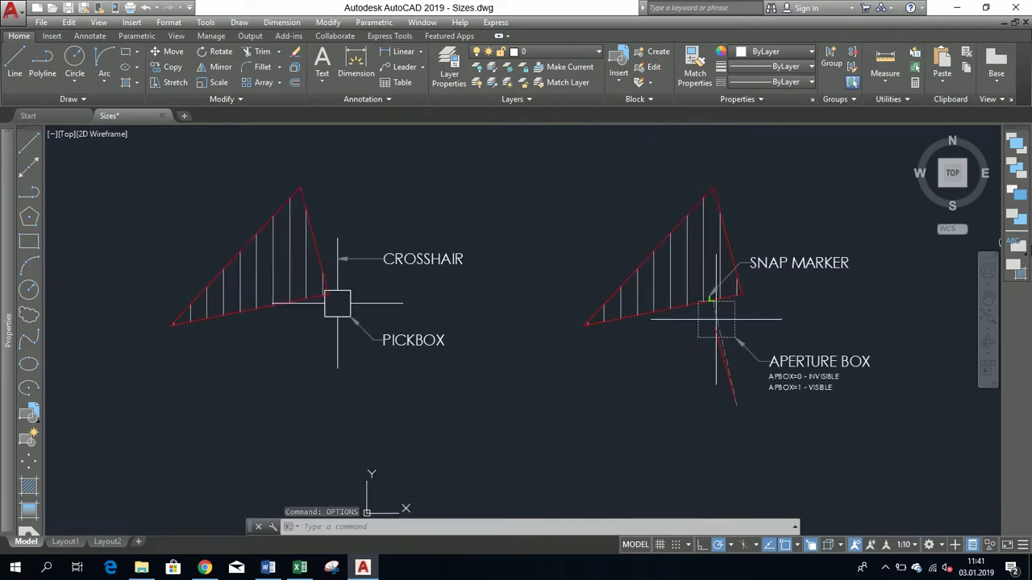
middle_drag(877, 224, 783, 218)
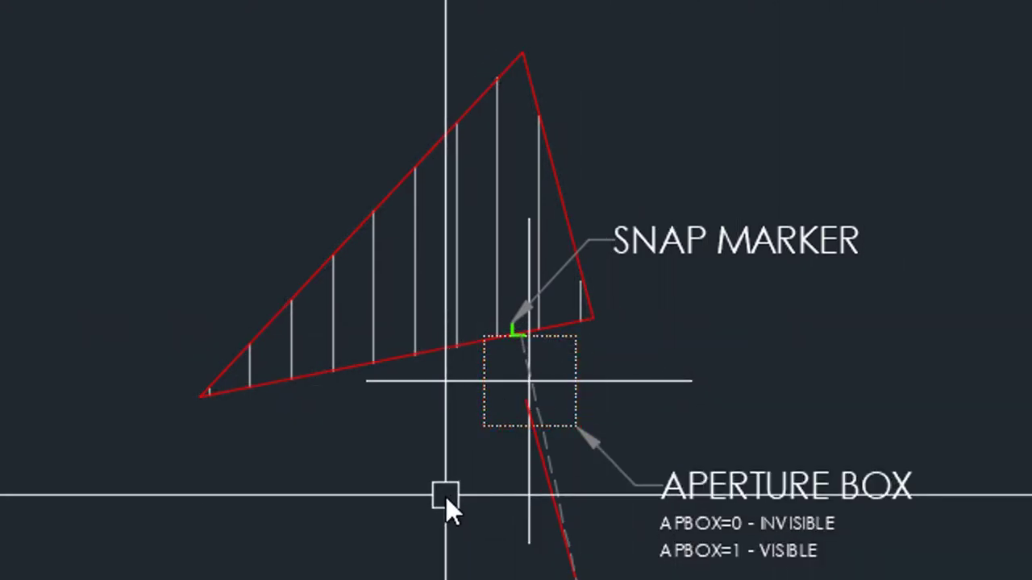
- Show the aperture box with APBOX and draw a line perpendicular to the red triangle's lower edge
text(apbox)
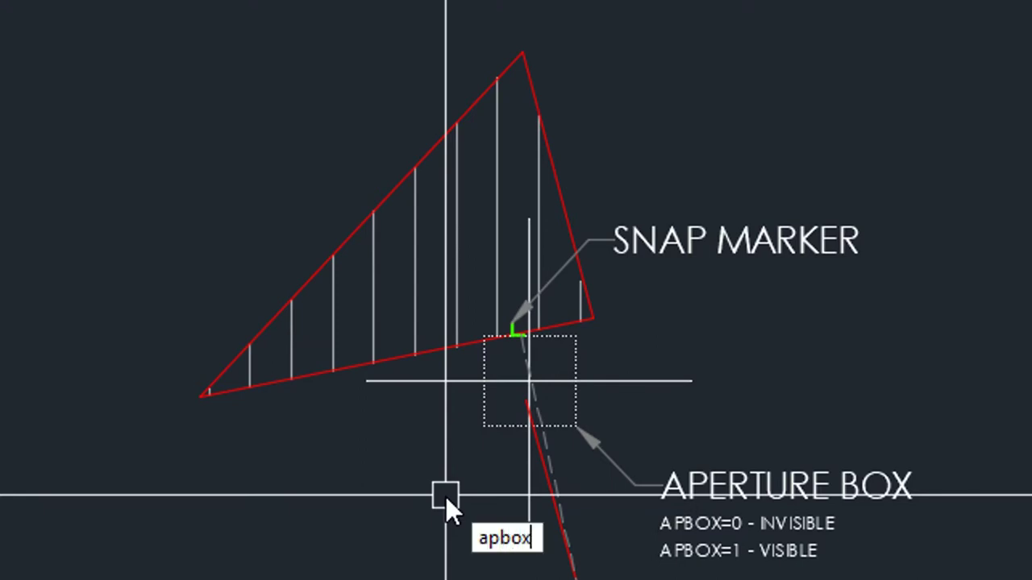
key(Return)
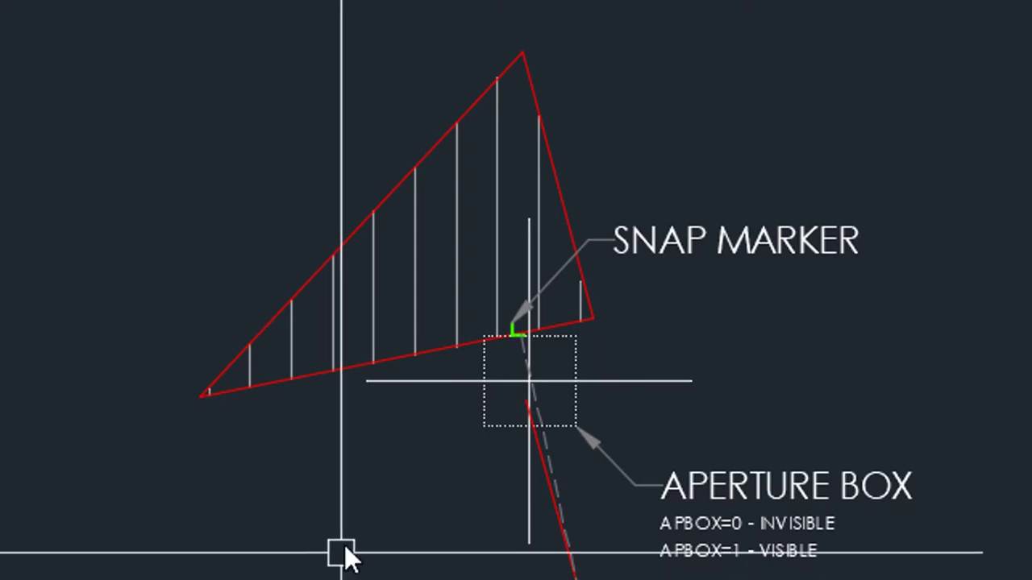
text(l)
key(Return)
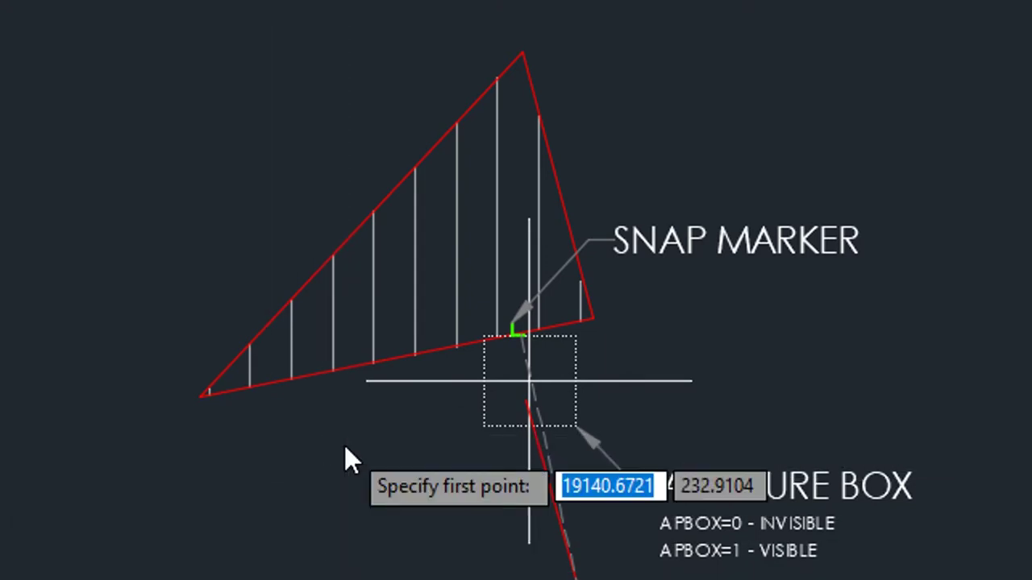
click(344, 446)
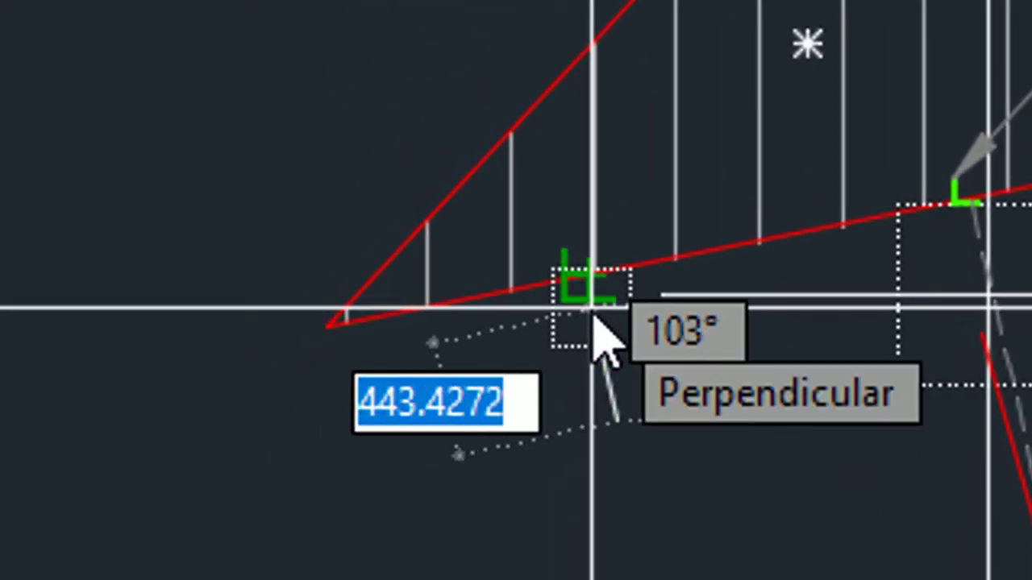
click(592, 320)
text(OPTIONS)
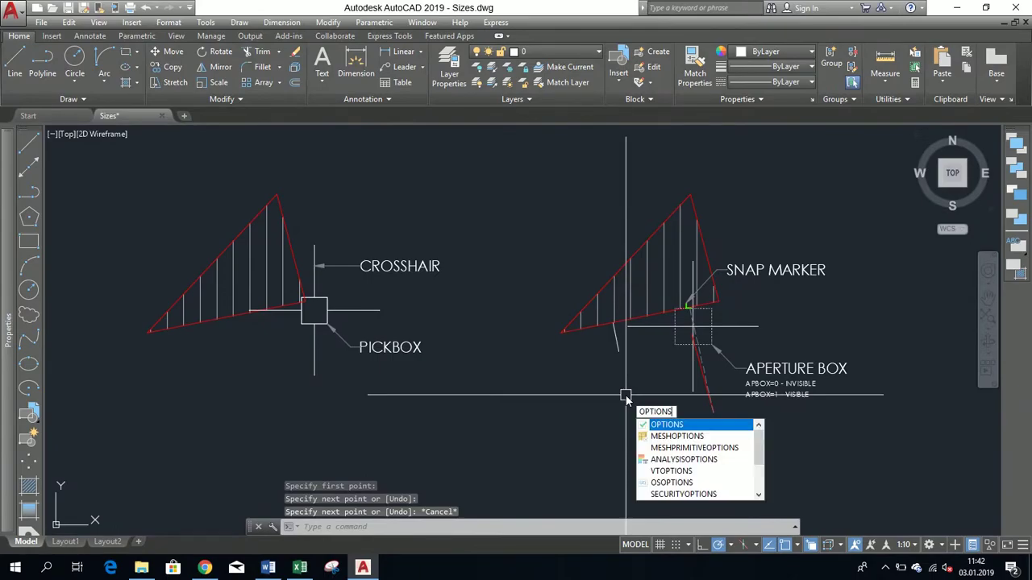
- Enlarge the Aperture Size and AutoSnap Marker Size sliders on the Drafting tab
key(Return)
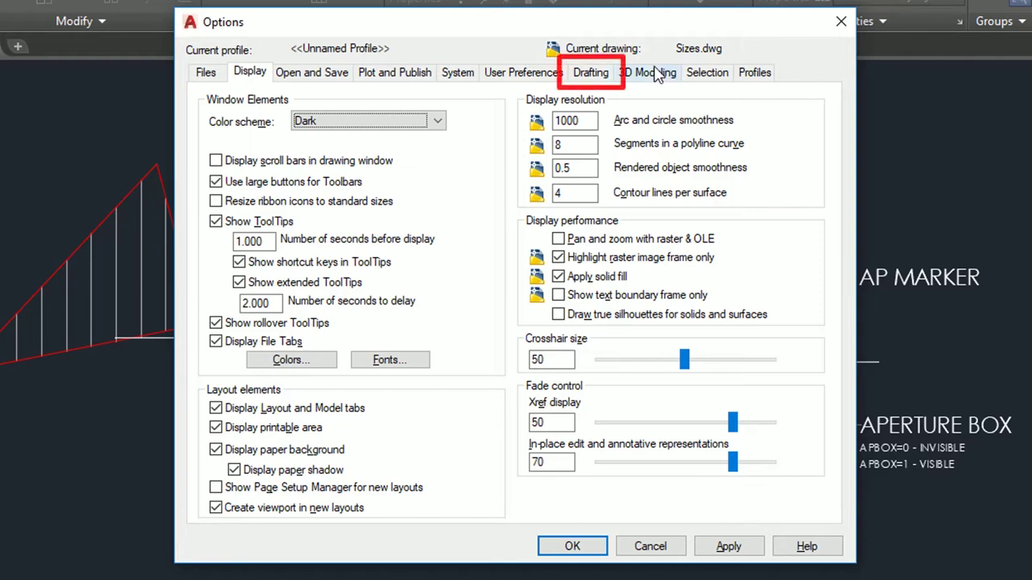
click(603, 73)
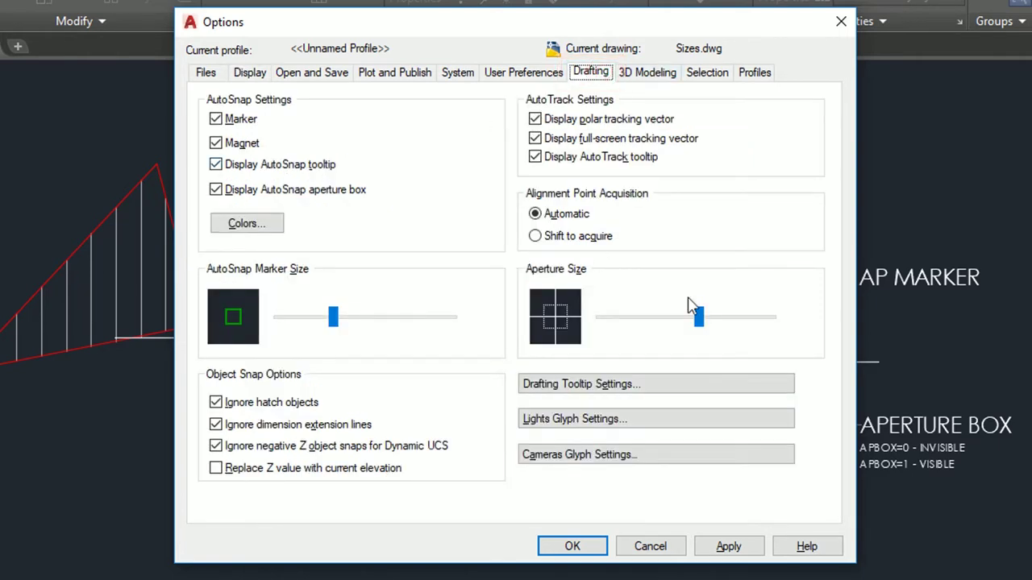
drag(700, 318, 731, 334)
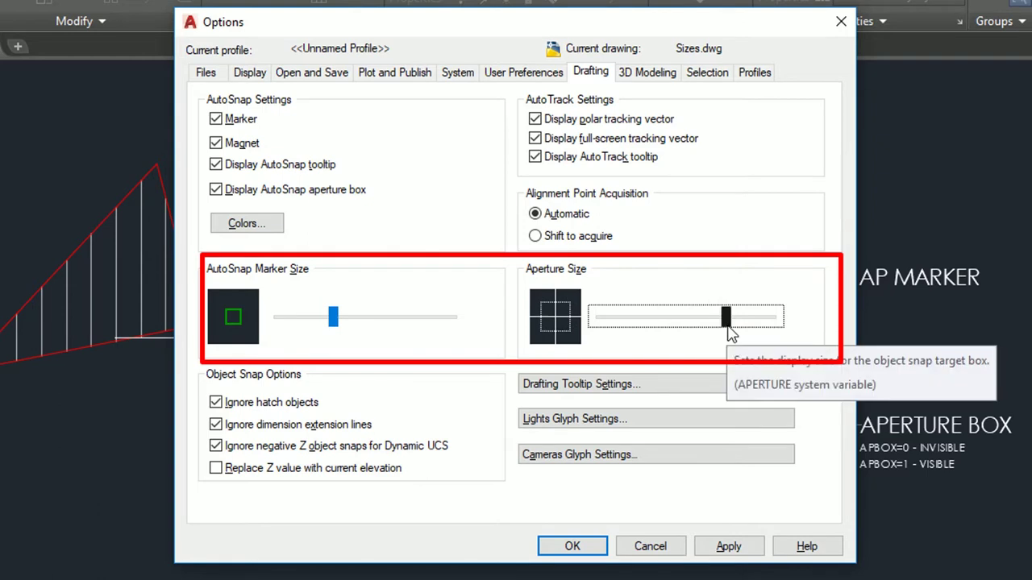
drag(333, 317, 370, 330)
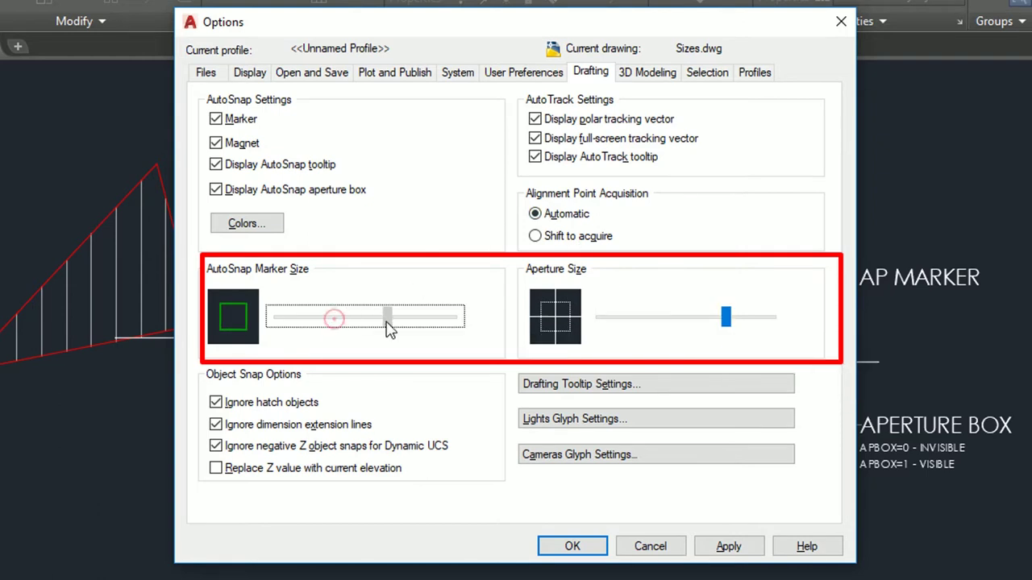
- Increase Pickbox size and Grip size on the Selection tab, apply, and close with OK
click(718, 80)
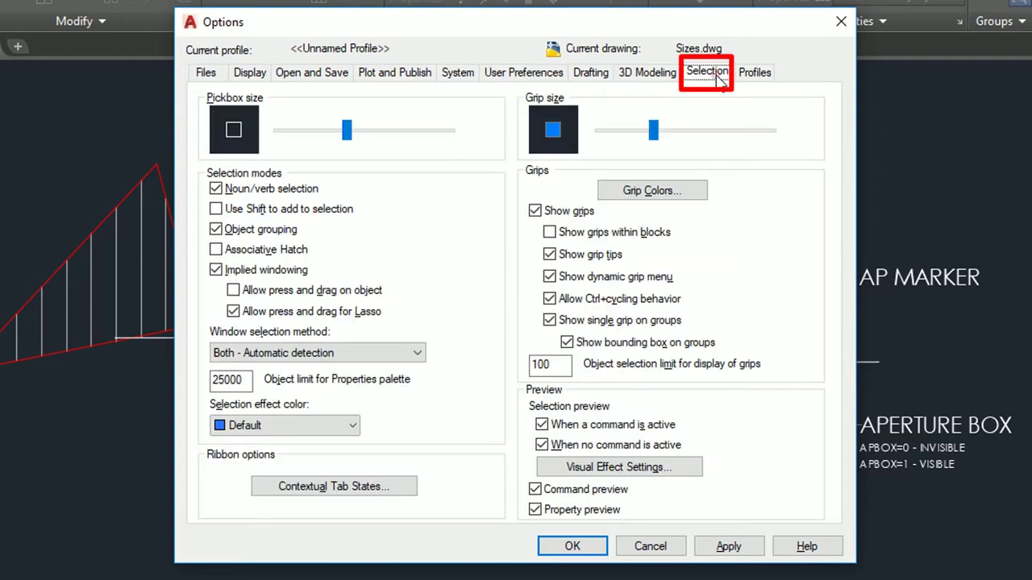
click(350, 131)
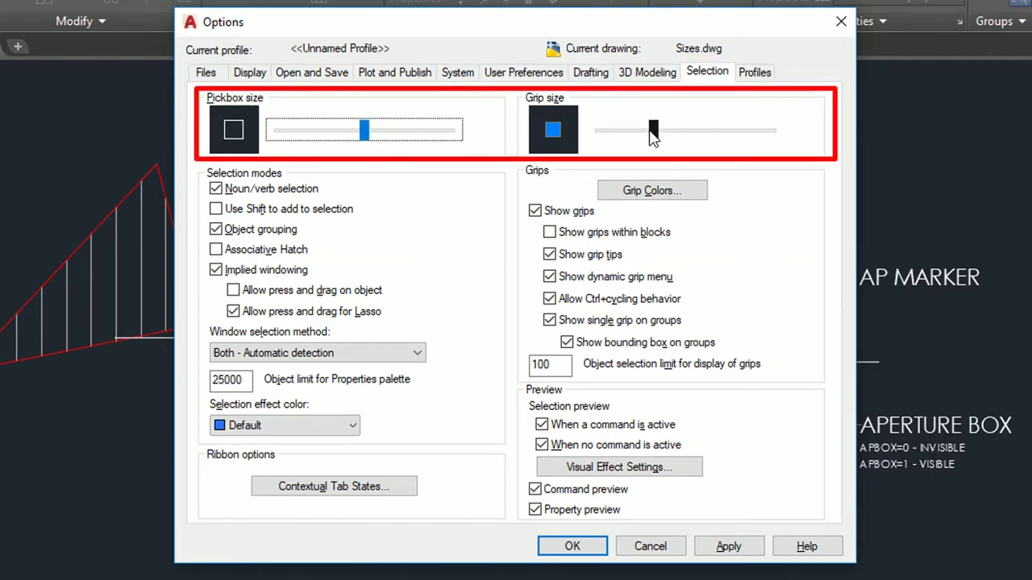
drag(653, 133, 697, 133)
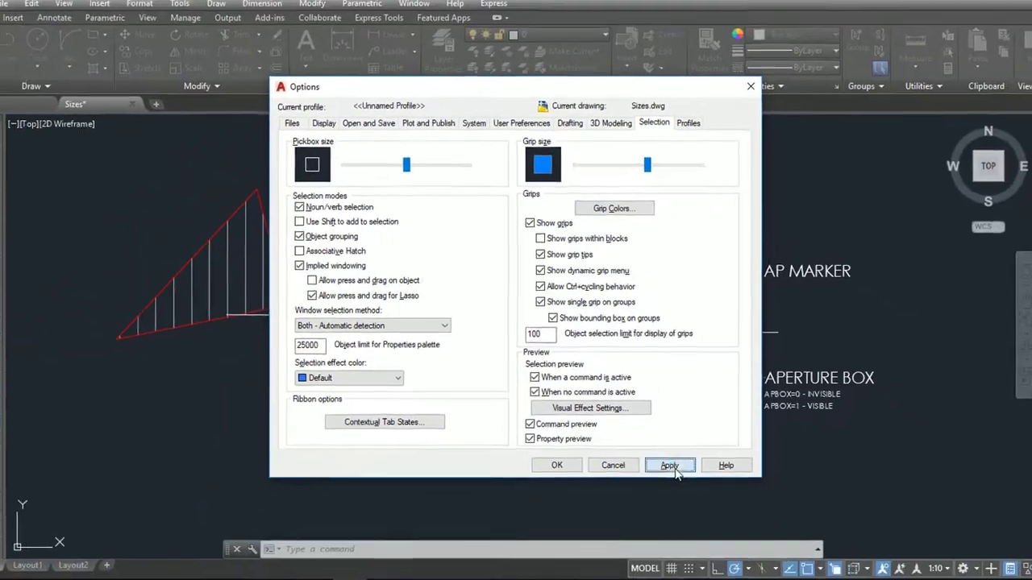
click(657, 449)
click(563, 449)
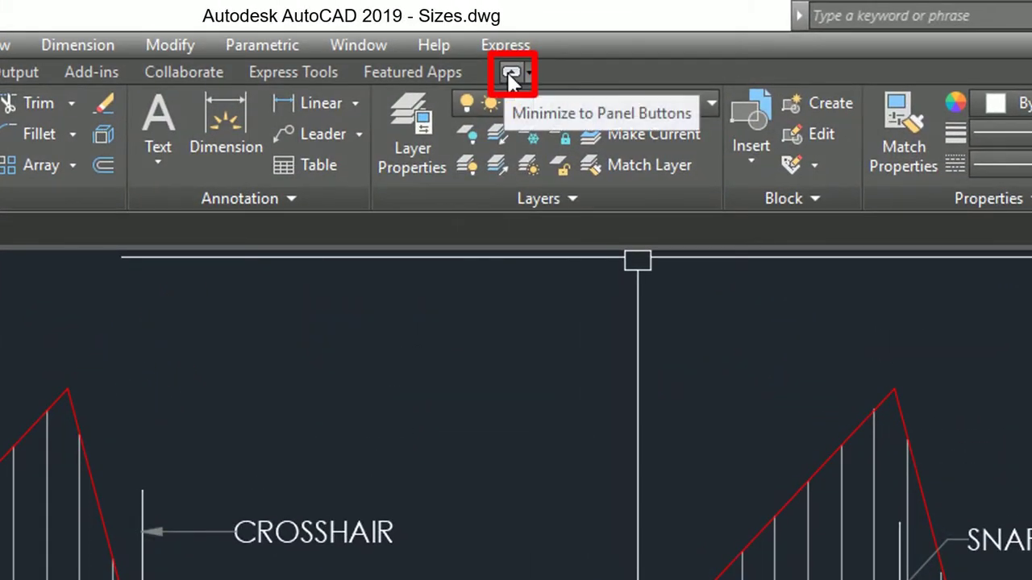
- Cycle the ribbon through panel buttons and panel titles, ending collapsed to tab names only
click(526, 71)
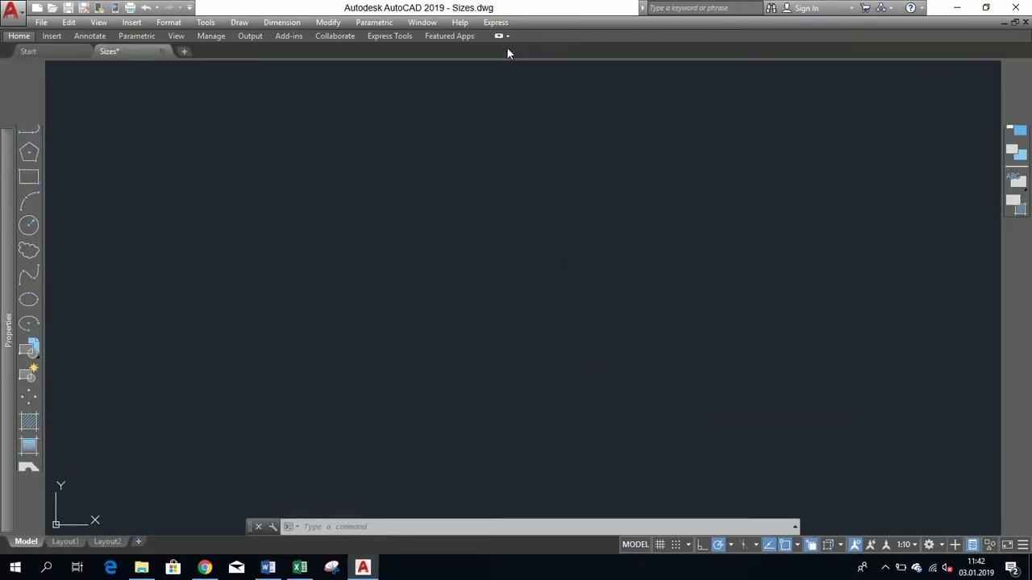
click(500, 37)
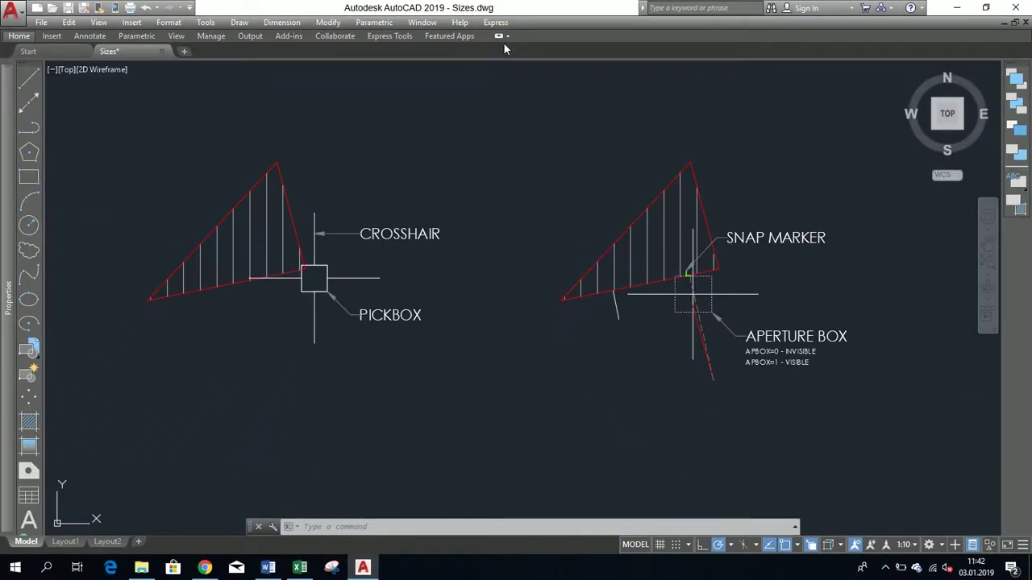
click(500, 37)
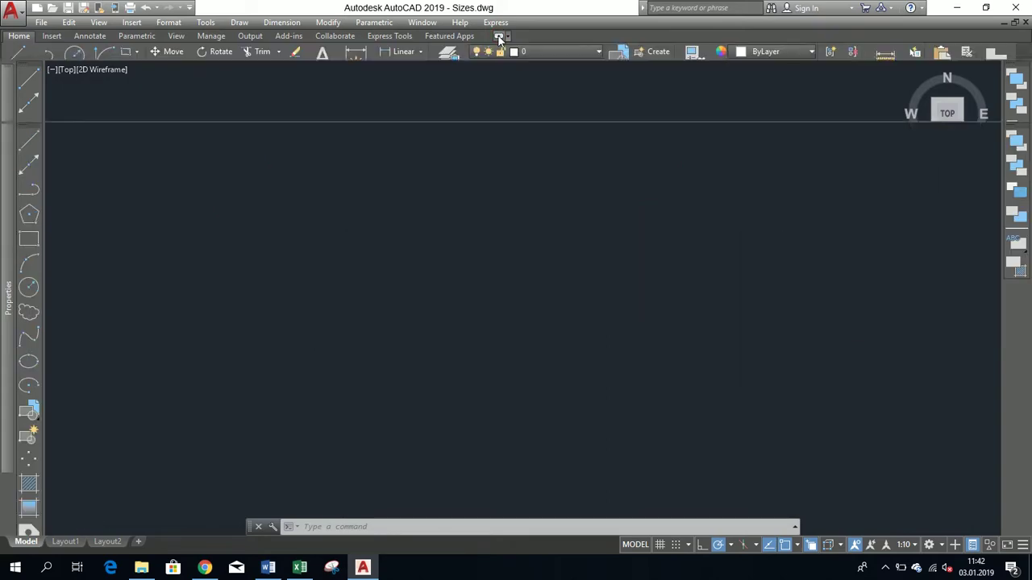
click(499, 37)
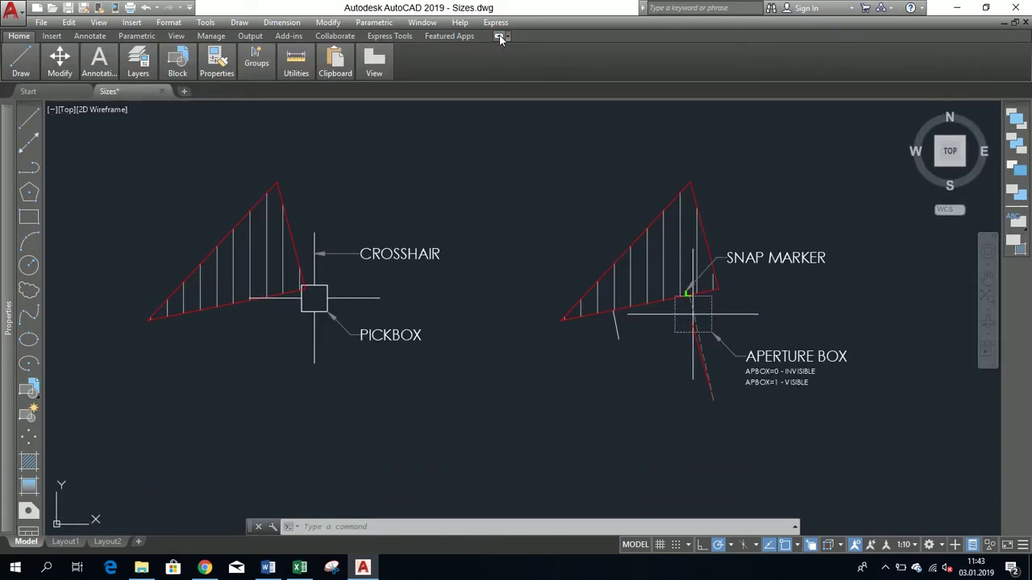
click(500, 37)
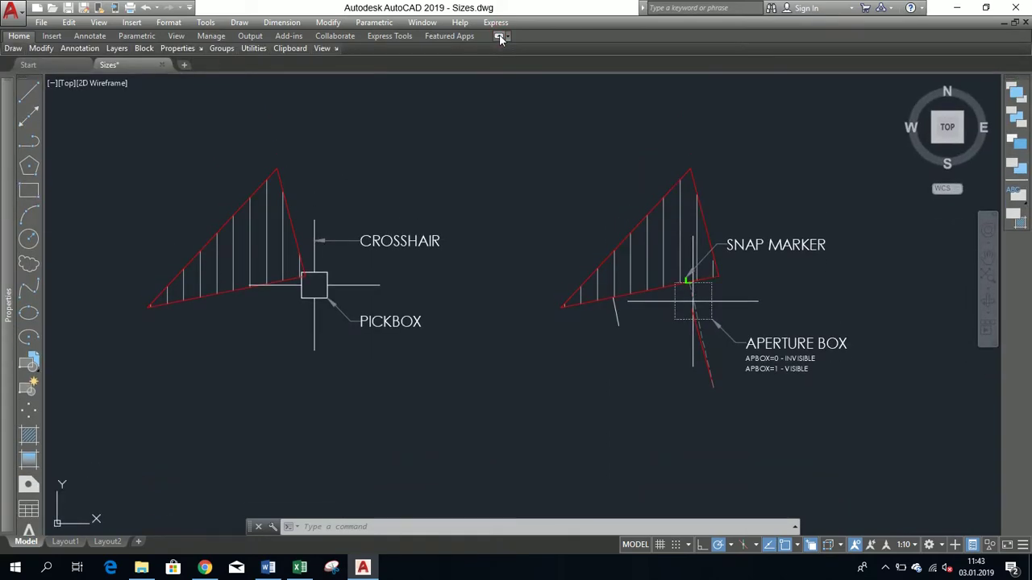
click(499, 37)
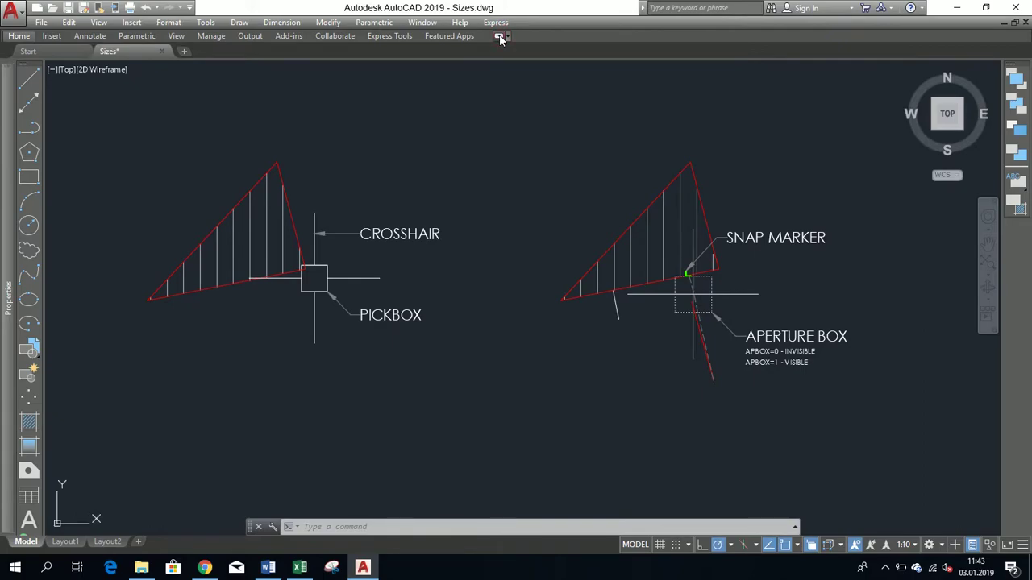